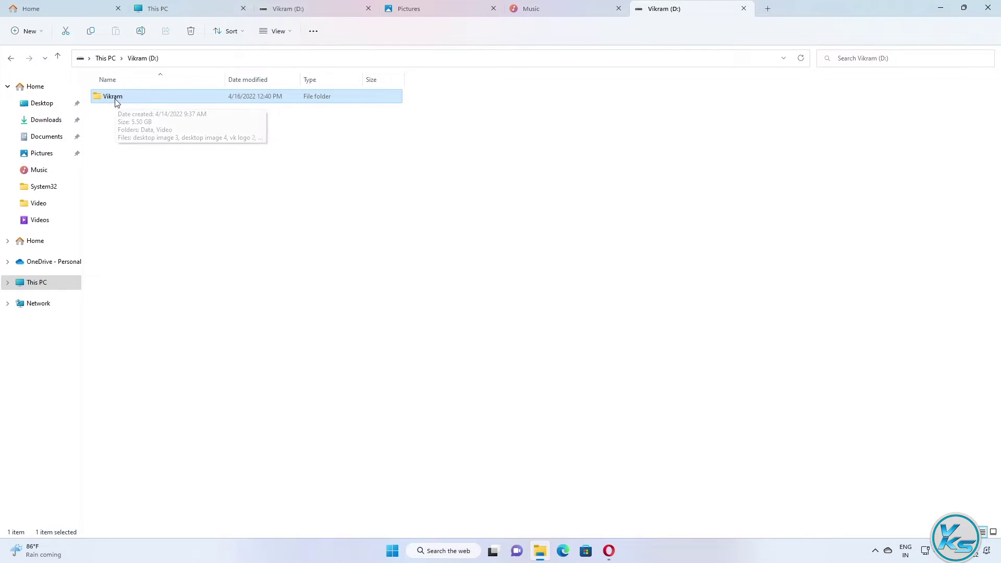
Open the folder on drive D: in a new tab, and close that tab and the last drive D: tab.
{"action": "right_click", "coordinate": [117, 104]}
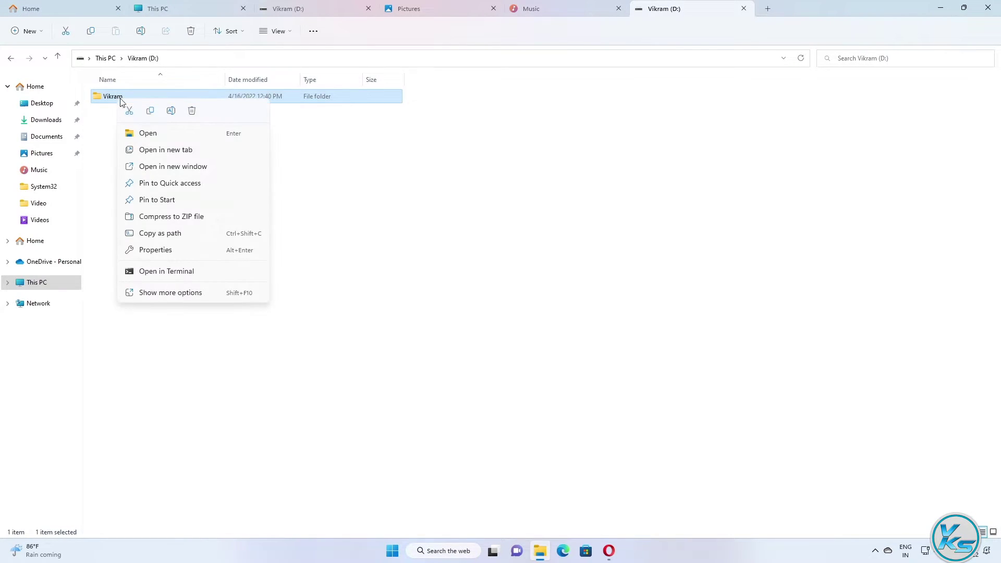
{"action": "left_click", "coordinate": [183, 151]}
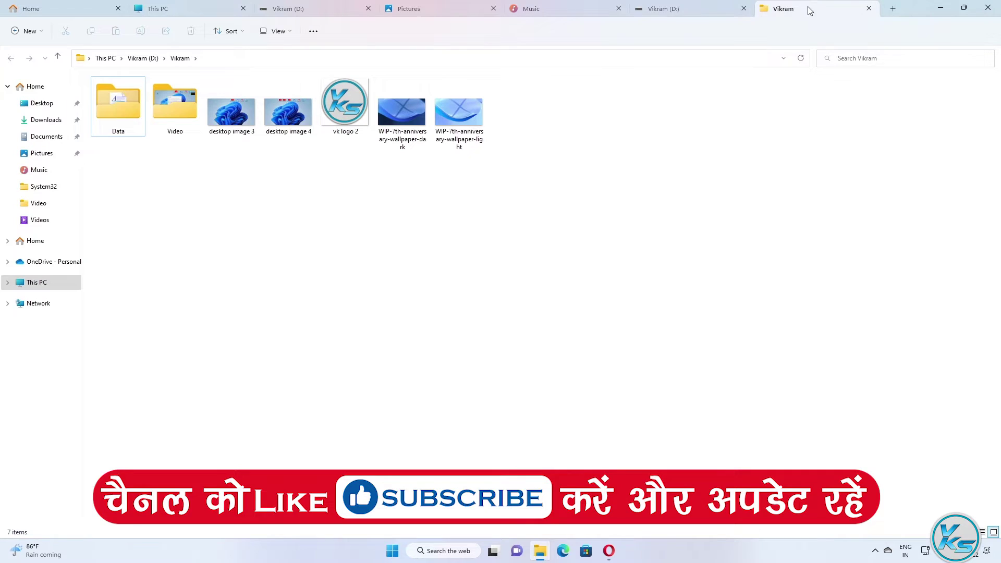
{"action": "left_click", "coordinate": [868, 8]}
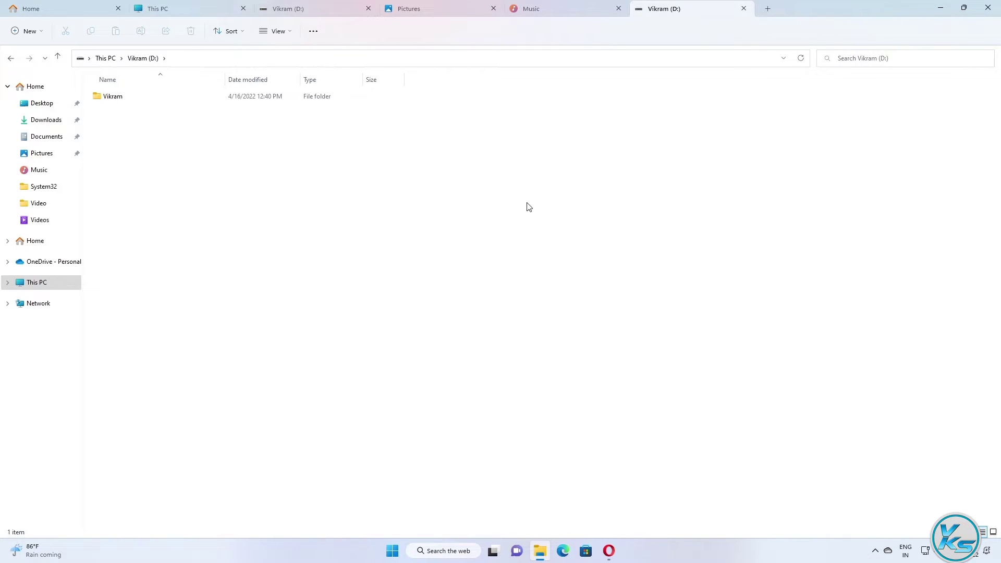
{"action": "key", "text": "ctrl+w"}
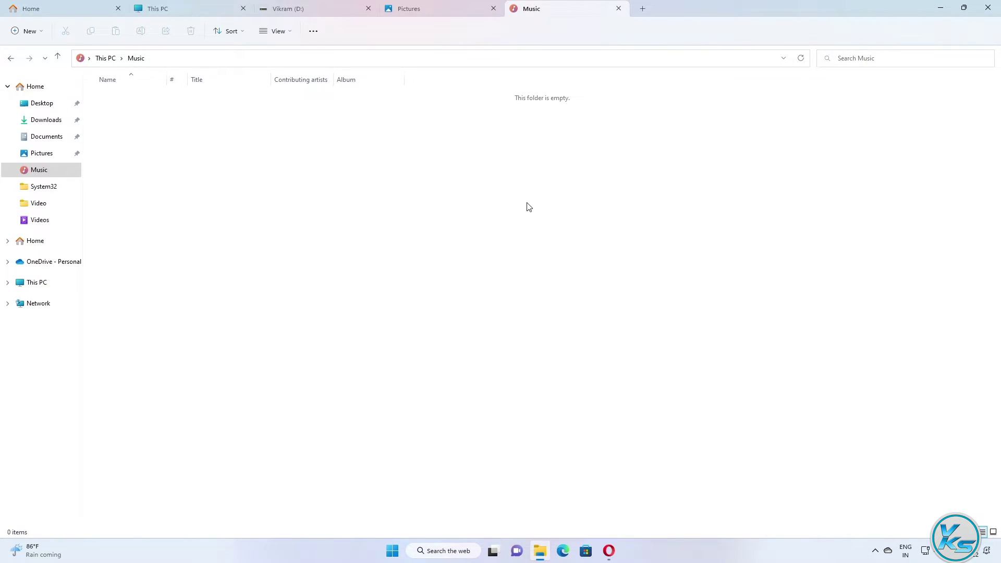
Cycle repeatedly through the open File Explorer tabs to check the order in which they switch.
{"action": "key", "text": "ctrl+Tab"}
{"action": "key", "text": "ctrl+Tab"}
{"action": "key", "text": "ctrl+Tab"}
{"action": "key", "text": "ctrl+Tab"}
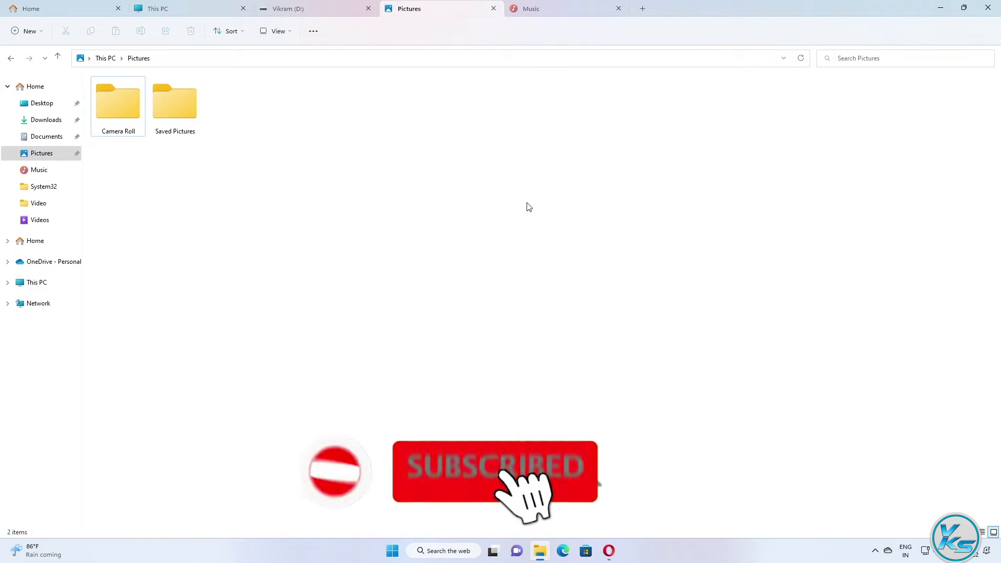
{"action": "key", "text": "ctrl+Tab"}
{"action": "key", "text": "ctrl+Tab"}
{"action": "key", "text": "ctrl+Tab"}
{"action": "key", "text": "ctrl+Tab"}
{"action": "key", "text": "ctrl+Tab"}
{"action": "key", "text": "ctrl+Tab"}
{"action": "key", "text": "ctrl+Tab"}
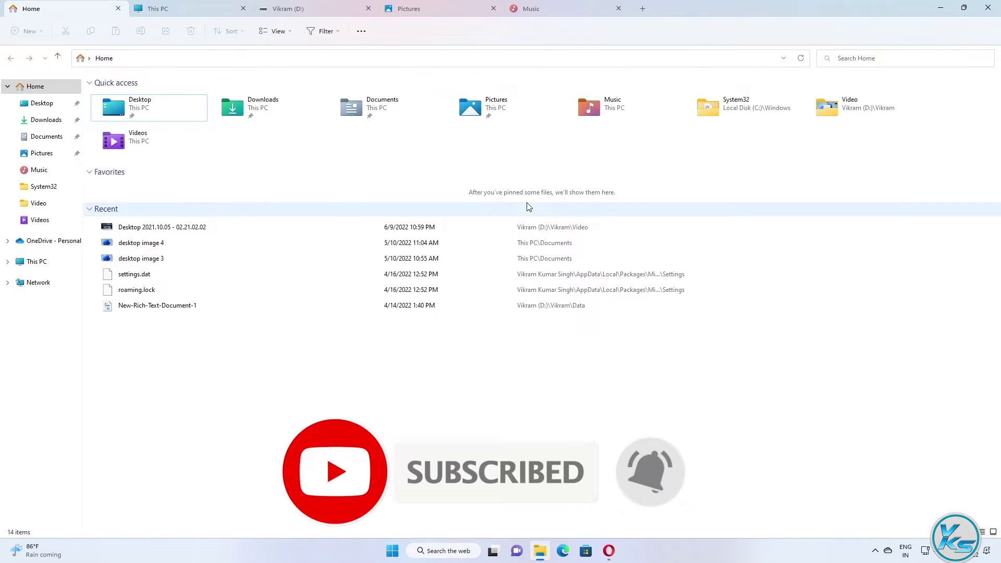
{"action": "key", "text": "ctrl+Tab"}
{"action": "key", "text": "ctrl+Tab"}
{"action": "key", "text": "ctrl+Tab"}
{"action": "key", "text": "ctrl+Tab"}
{"action": "key", "text": "ctrl+Tab"}
{"action": "key", "text": "ctrl+Tab"}
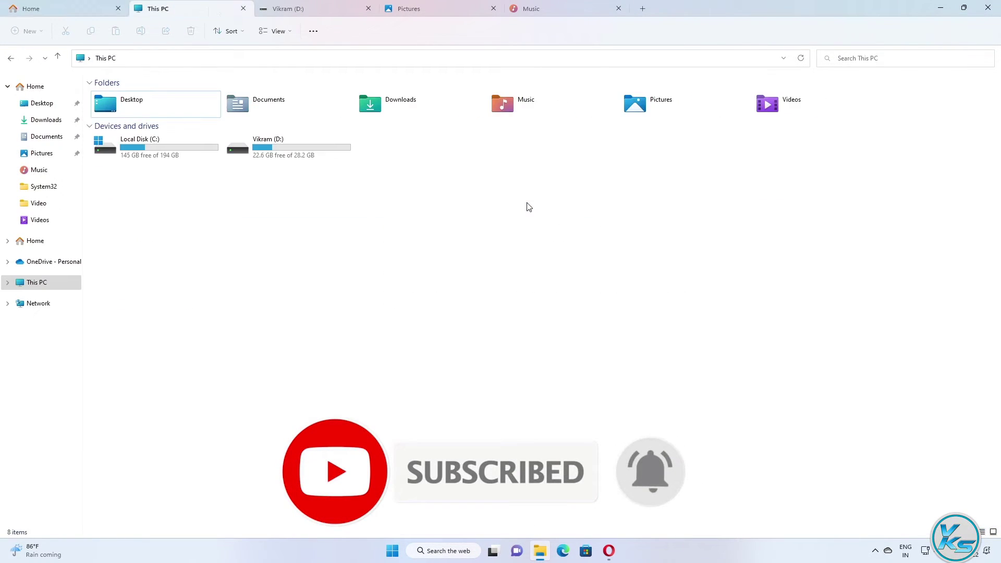
{"action": "key", "text": "ctrl+Tab"}
{"action": "key", "text": "ctrl+Tab"}
{"action": "key", "text": "ctrl+Tab"}
{"action": "key", "text": "ctrl+Tab"}
{"action": "key", "text": "ctrl+Tab"}
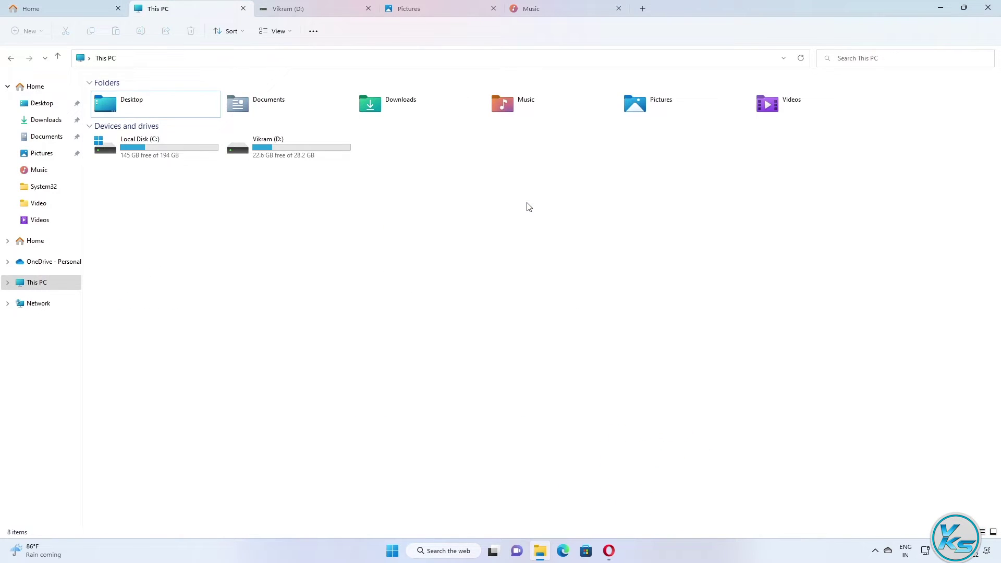
{"action": "key", "text": "ctrl+Tab"}
{"action": "key", "text": "ctrl+Tab"}
{"action": "key", "text": "ctrl+Tab"}
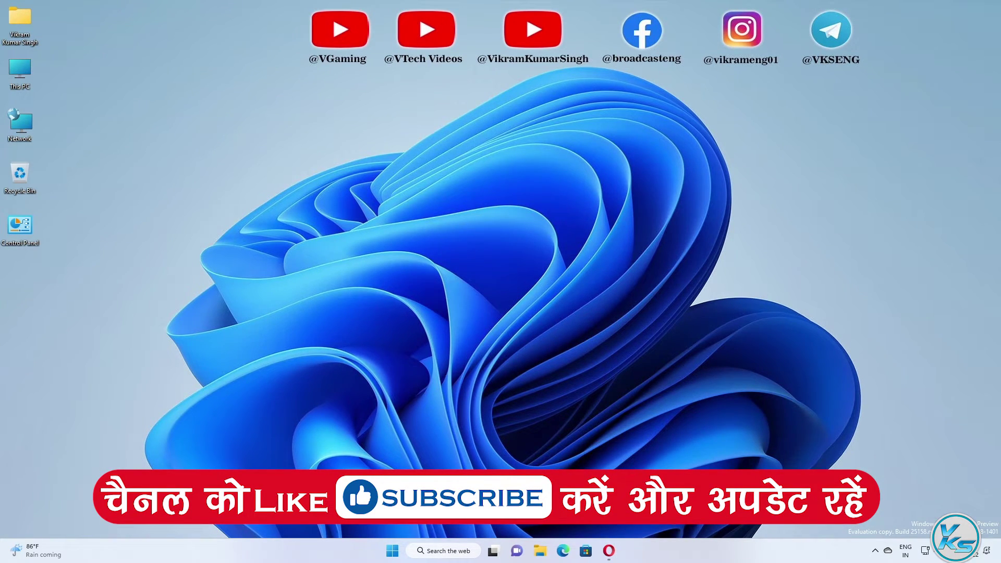
Search Windows for "power m" to check the power mode entries, and dismiss the search.
{"action": "key", "text": "super"}
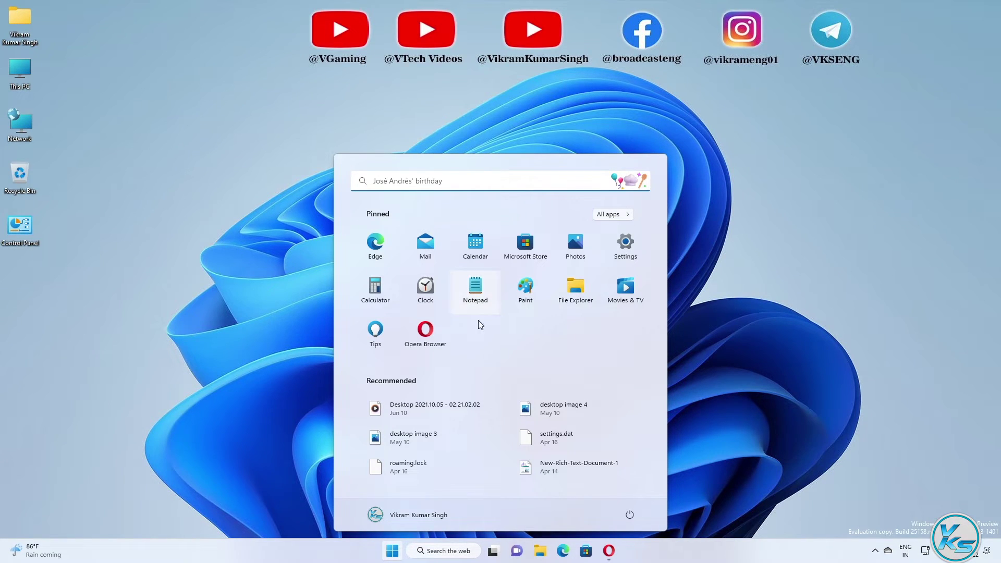
{"action": "left_click", "coordinate": [442, 553]}
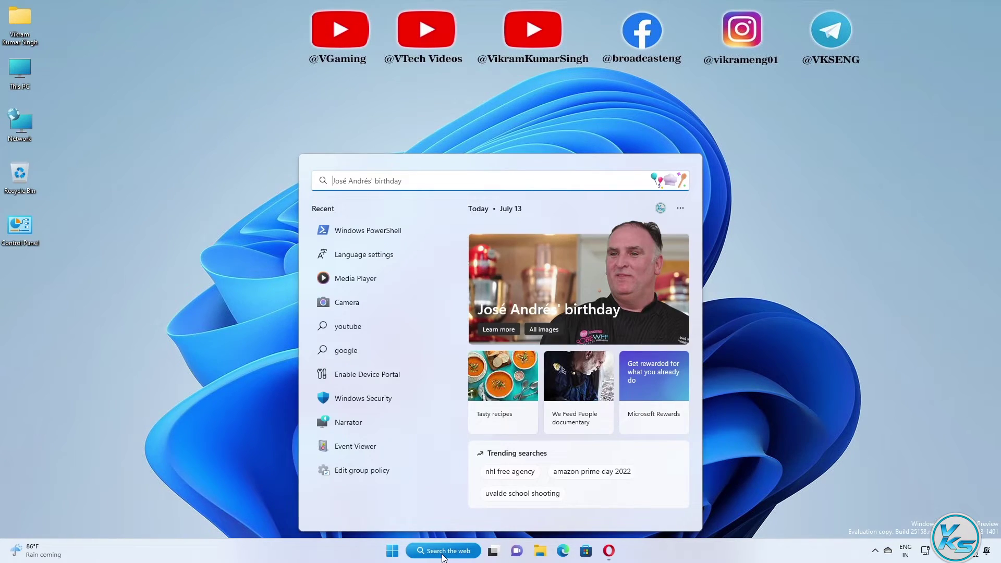
{"action": "type", "text": "power m"}
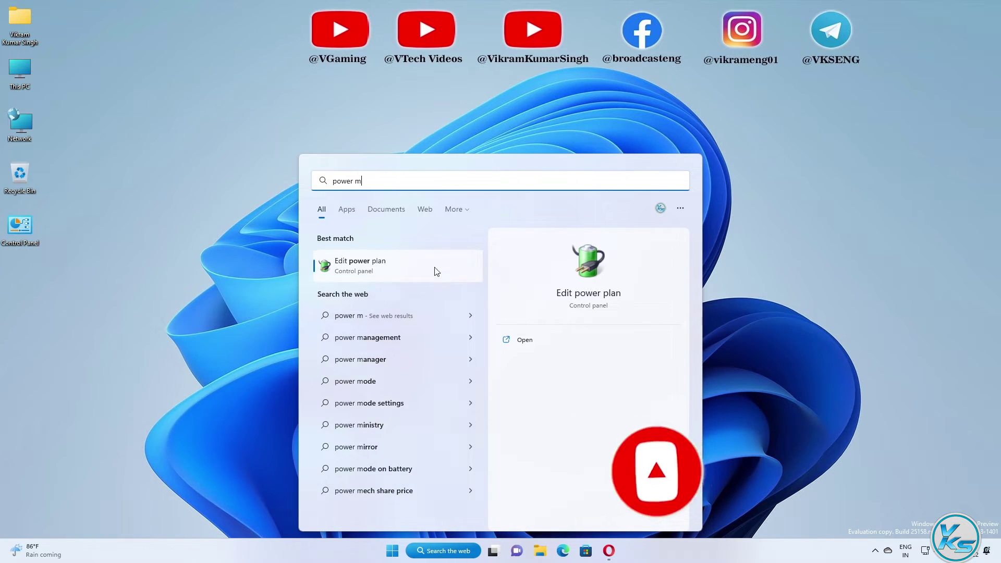
{"action": "left_click", "coordinate": [761, 289]}
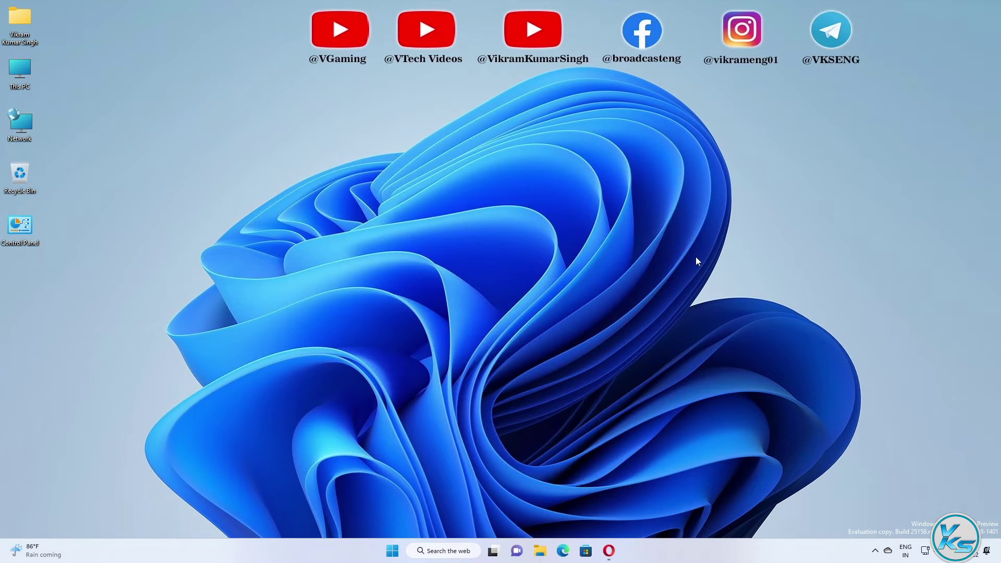
Open the Data usage page in the advanced network settings of Windows Settings.
{"action": "key", "text": "super+i"}
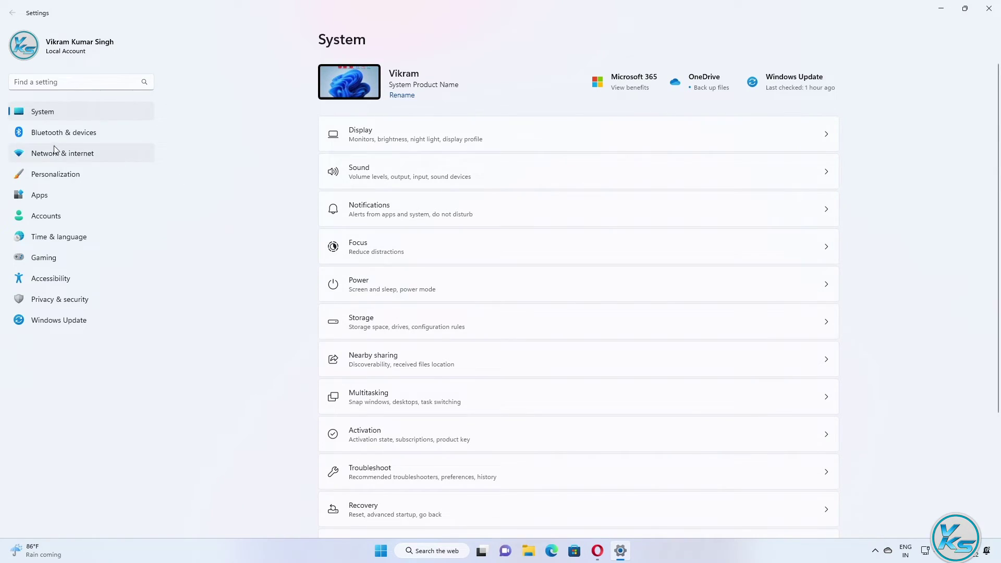
{"action": "left_click", "coordinate": [81, 157]}
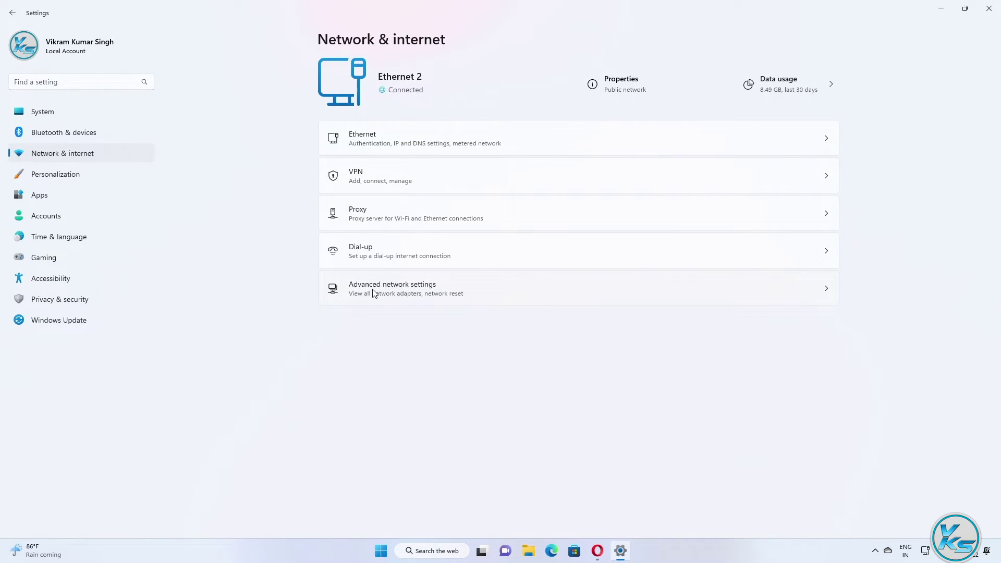
{"action": "left_click", "coordinate": [395, 295]}
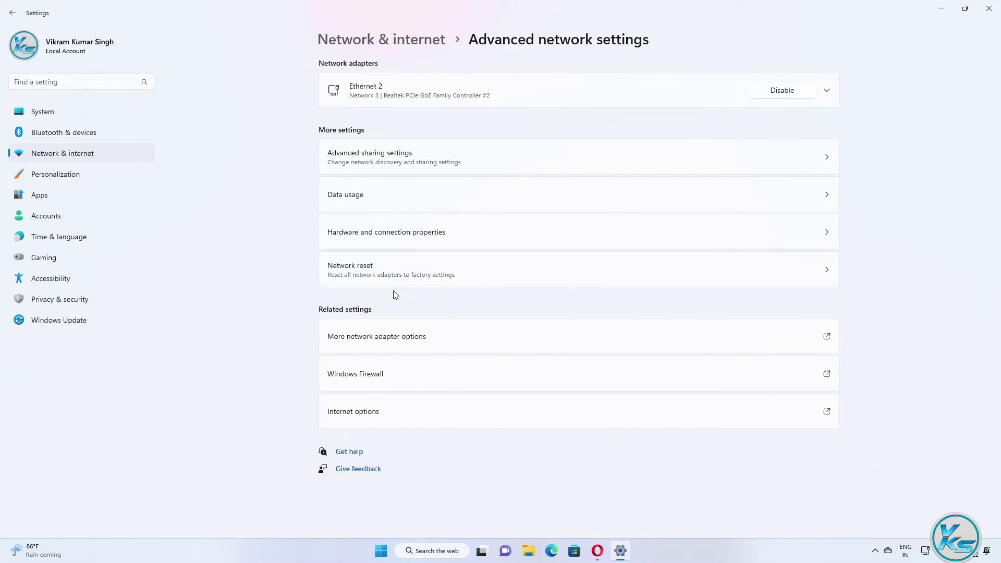
{"action": "left_click", "coordinate": [363, 202]}
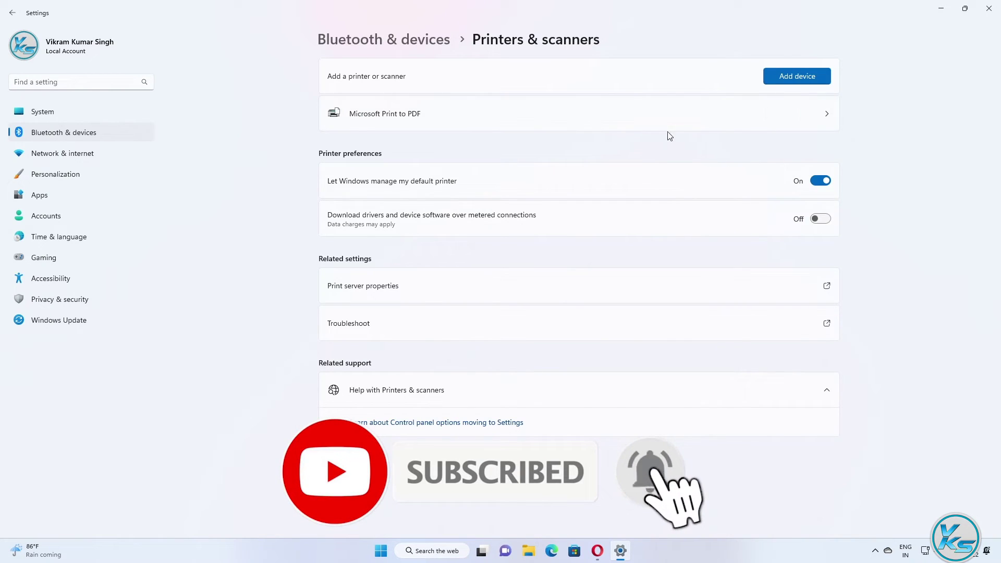
Leave the Printers & scanners page, and view the Network & internet page together with the quick settings.
{"action": "key", "text": "alt+Left"}
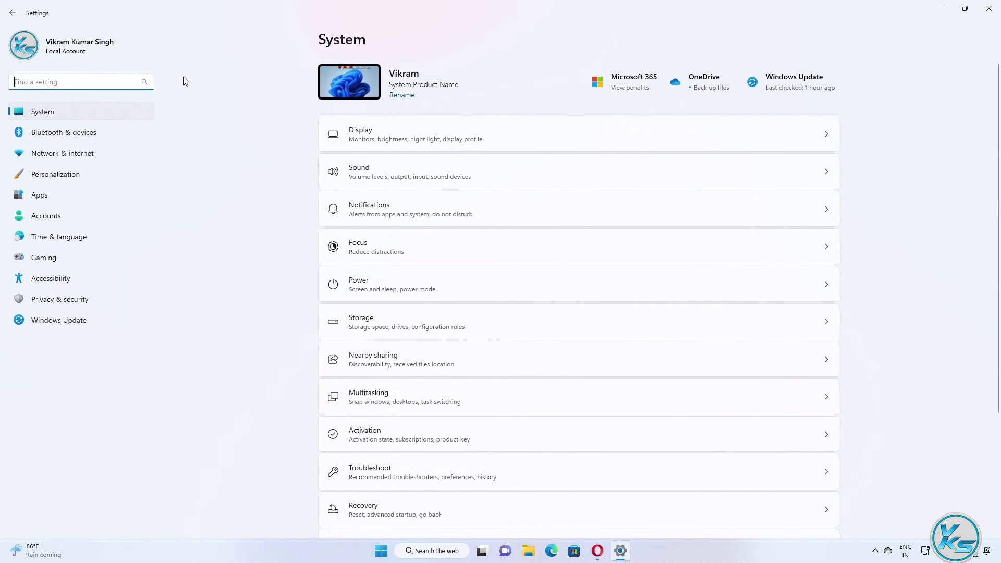
{"action": "left_click", "coordinate": [62, 153]}
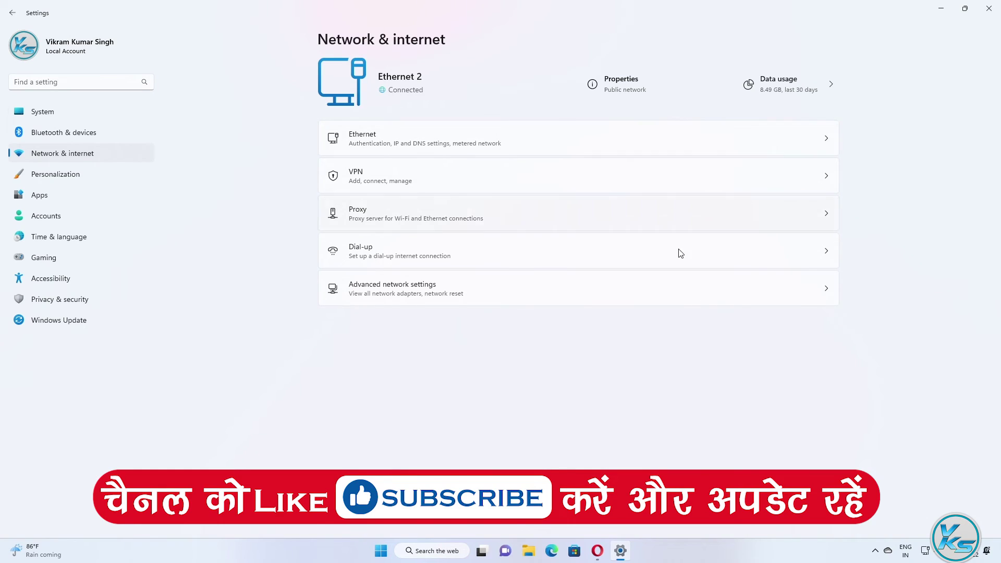
{"action": "key", "text": "super+a"}
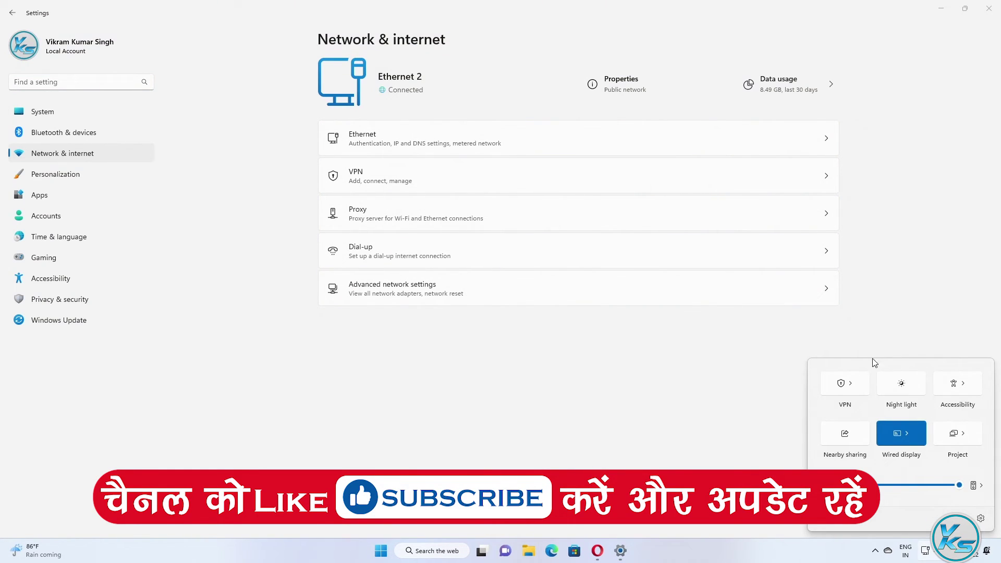
{"action": "left_click", "coordinate": [665, 396]}
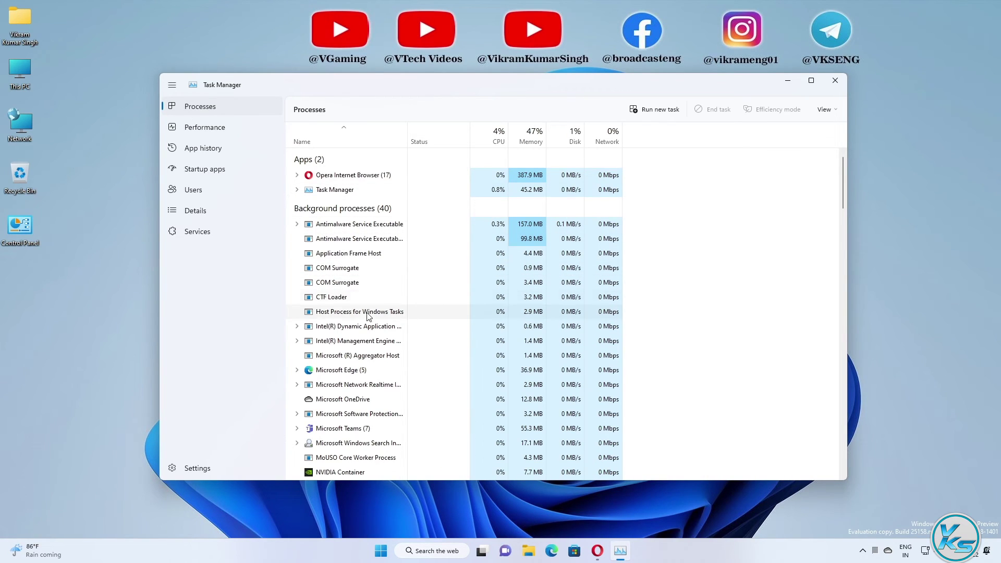
Expand the Microsoft Edge process group in Task Manager to view its subprocesses, and close Task Manager.
{"action": "left_click", "coordinate": [297, 370]}
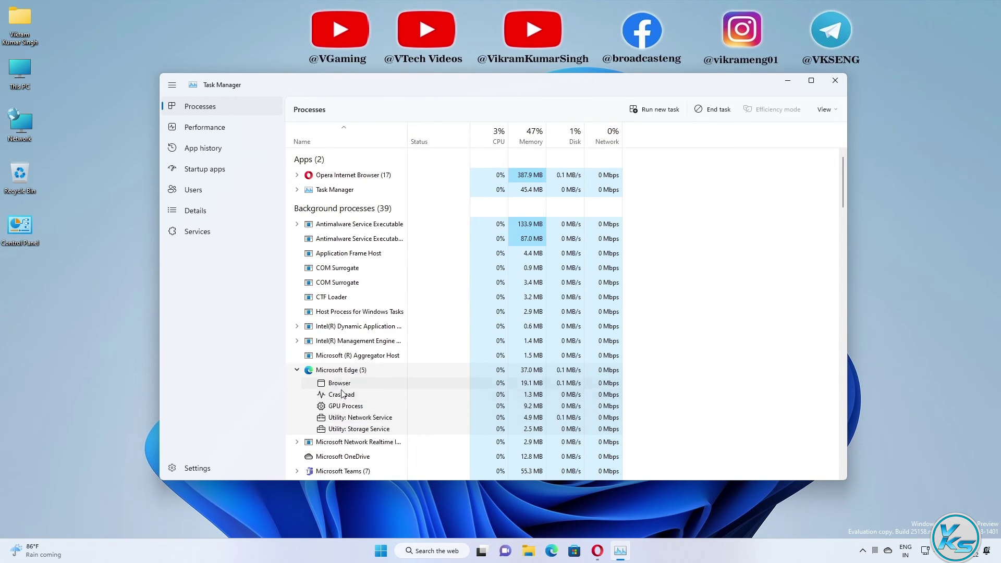
{"action": "left_click", "coordinate": [834, 80]}
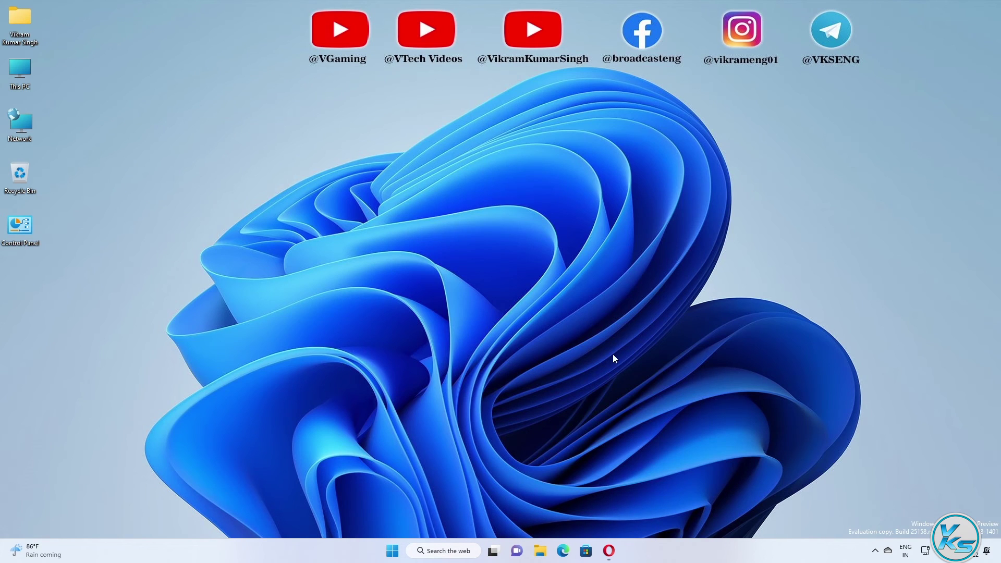
Switch to Opera, review the Windows 11 Insider Preview Build 25158 announcement's changes, fixes and known issues, and minimize the browser.
{"action": "left_click", "coordinate": [609, 551]}
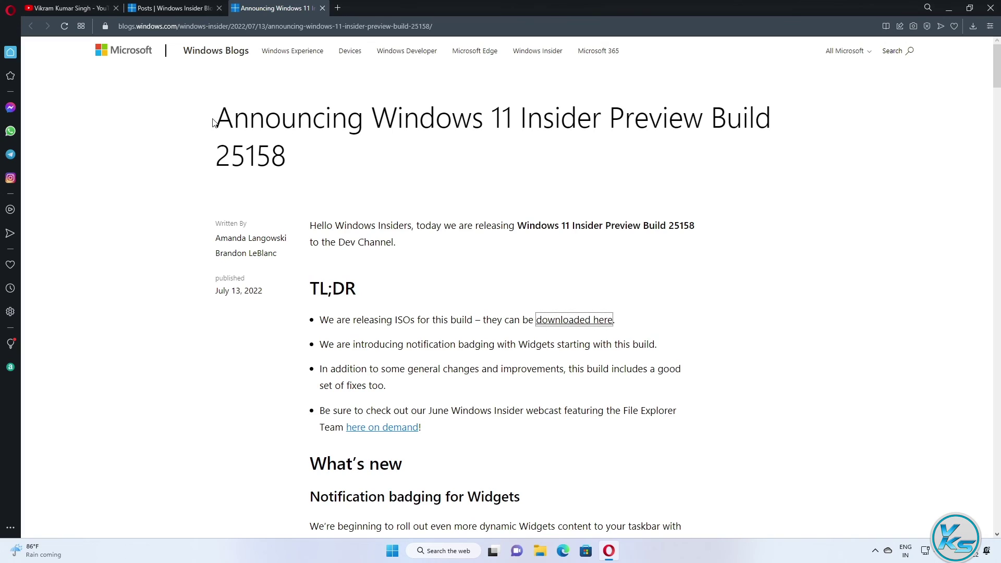
{"action": "left_click_drag", "start_coordinate": [213, 122], "coordinate": [306, 147]}
{"action": "left_click", "coordinate": [290, 172]}
{"action": "scroll", "coordinate": [372, 209], "scroll_direction": "down", "scroll_amount": 2}
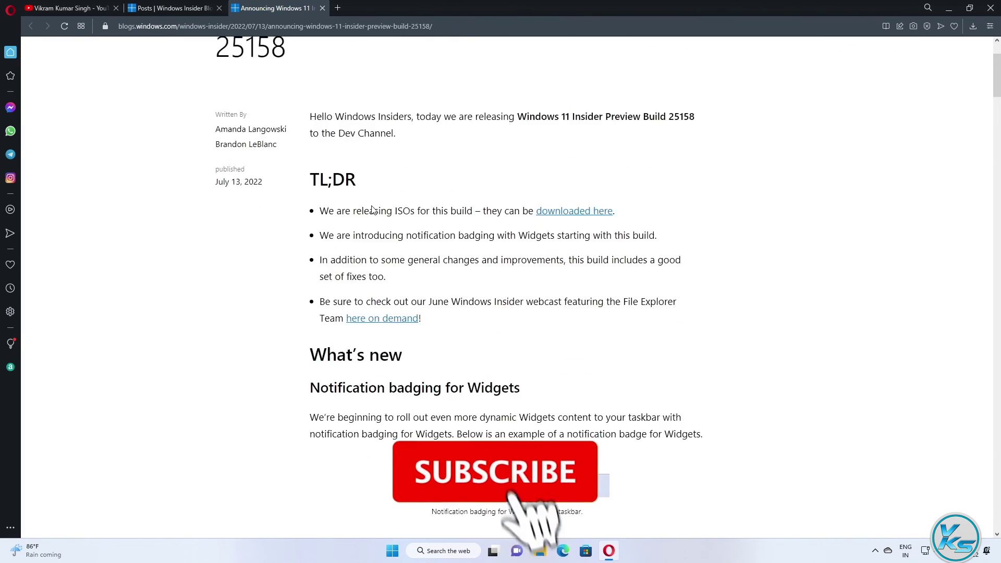
{"action": "scroll", "coordinate": [373, 209], "scroll_direction": "down", "scroll_amount": 20}
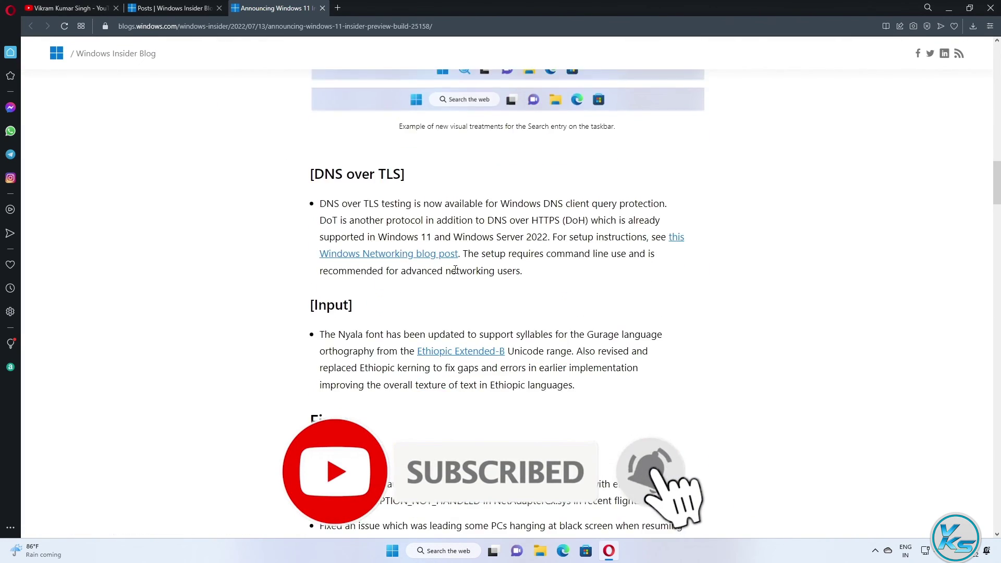
{"action": "scroll", "coordinate": [455, 269], "scroll_direction": "down", "scroll_amount": 20}
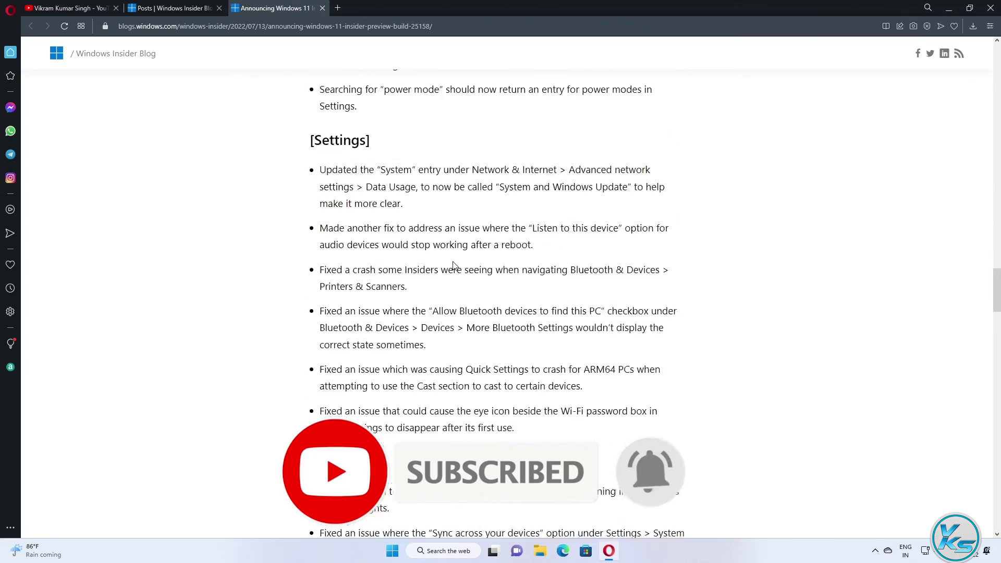
{"action": "scroll", "coordinate": [453, 265], "scroll_direction": "down", "scroll_amount": 20}
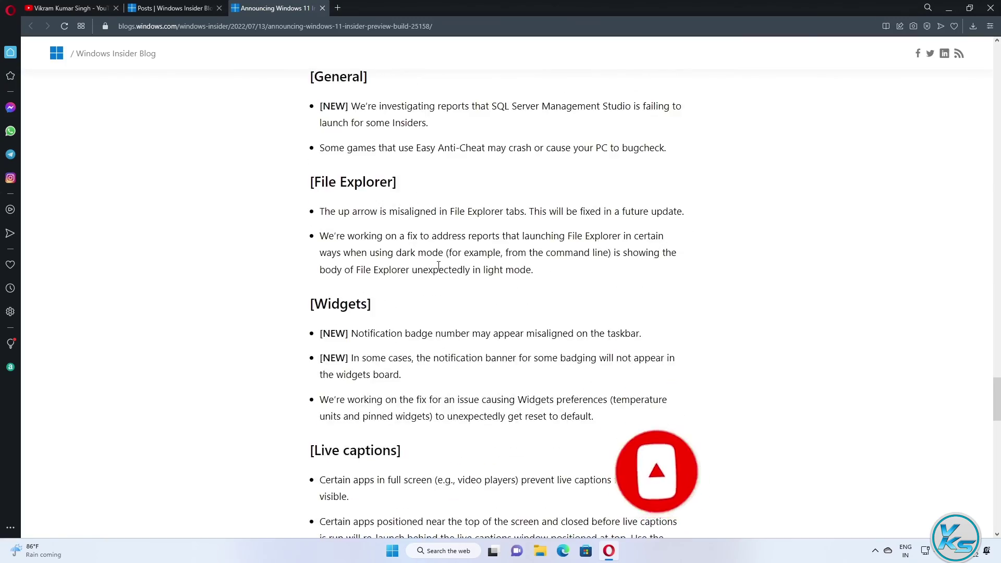
{"action": "scroll", "coordinate": [438, 266], "scroll_direction": "down", "scroll_amount": 9}
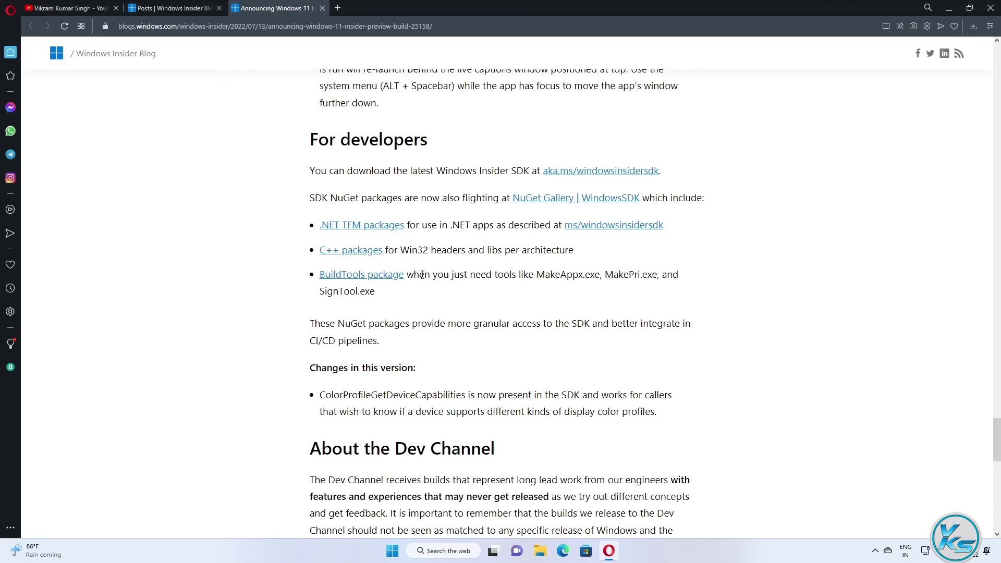
{"action": "scroll", "coordinate": [422, 275], "scroll_direction": "down", "scroll_amount": 12}
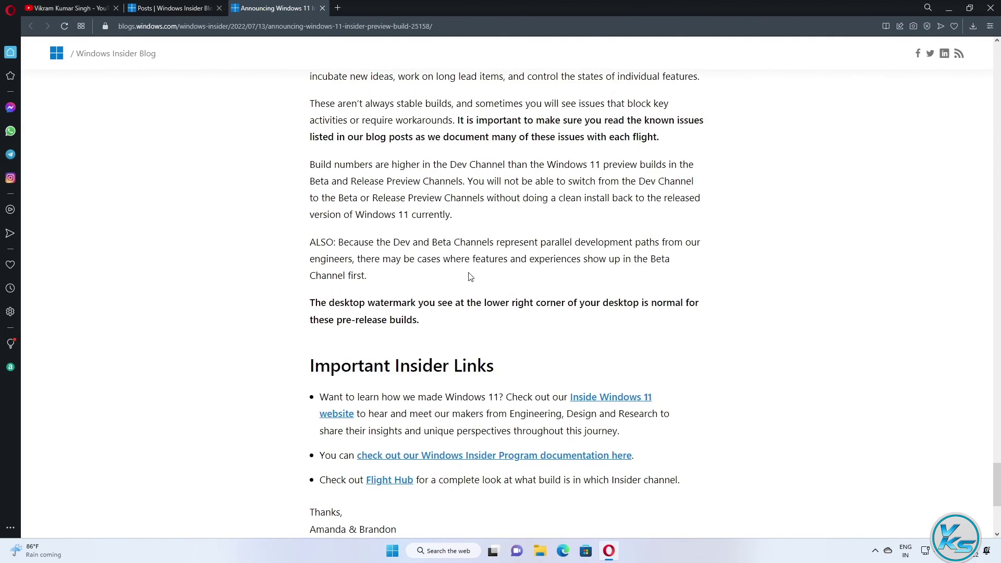
{"action": "scroll", "coordinate": [437, 287], "scroll_direction": "up", "scroll_amount": 15}
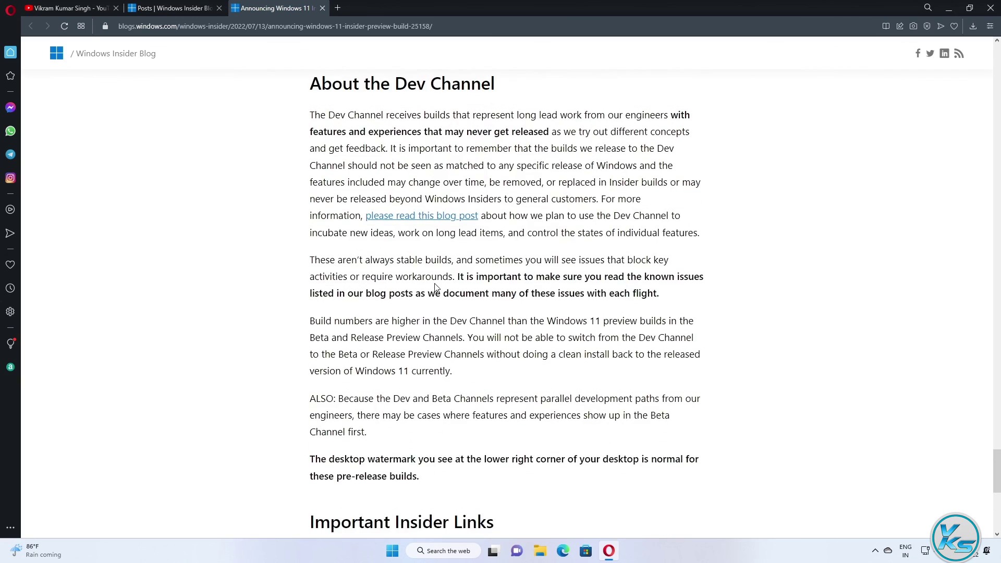
{"action": "scroll", "coordinate": [437, 287], "scroll_direction": "up", "scroll_amount": 15}
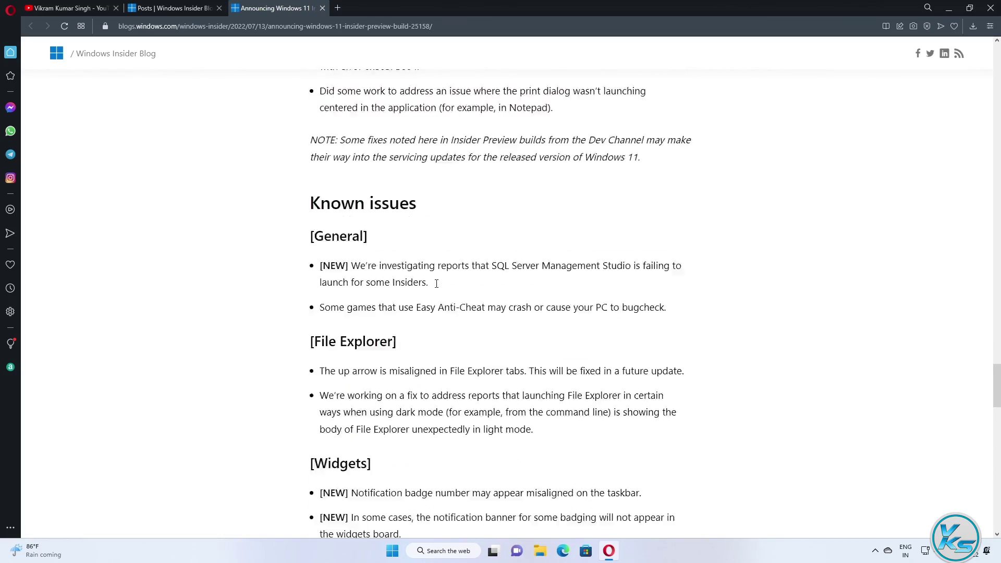
{"action": "scroll", "coordinate": [437, 288], "scroll_direction": "up", "scroll_amount": 15}
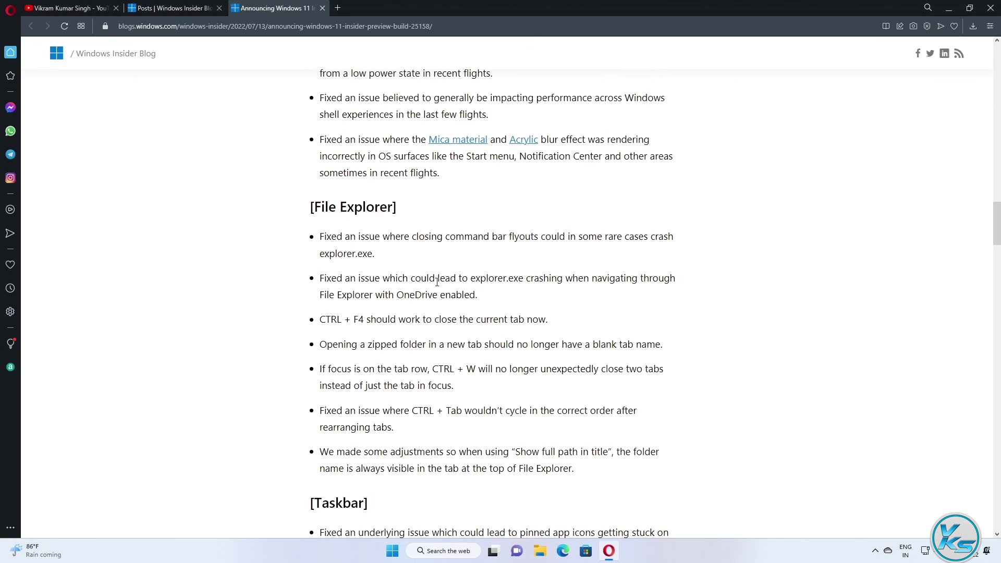
{"action": "scroll", "coordinate": [436, 282], "scroll_direction": "up", "scroll_amount": 15}
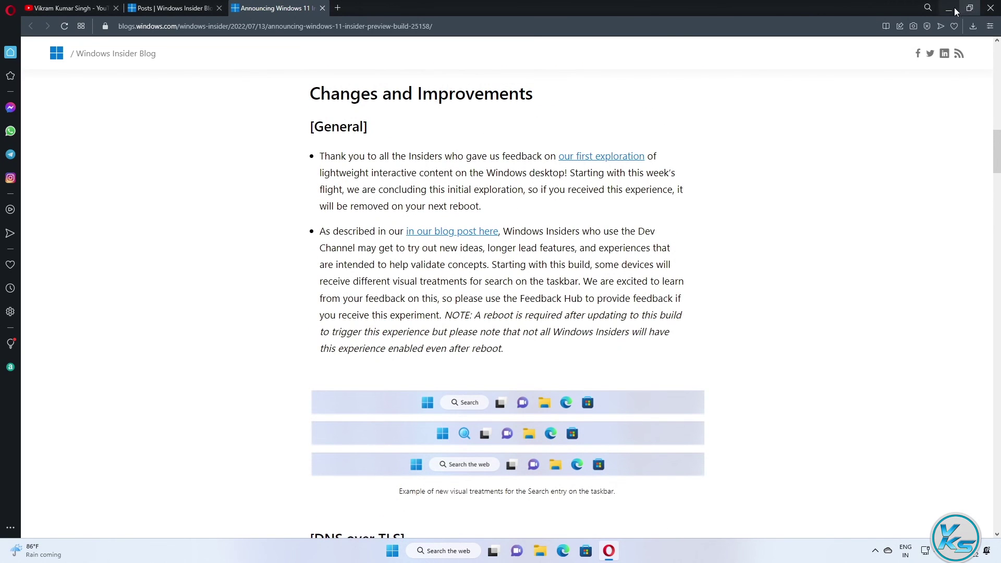
{"action": "left_click", "coordinate": [950, 9]}
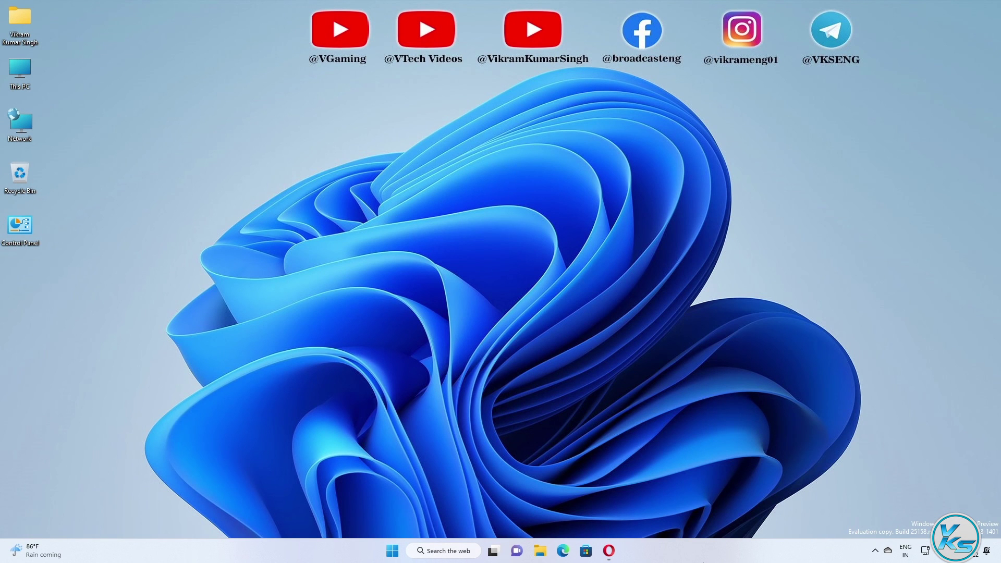